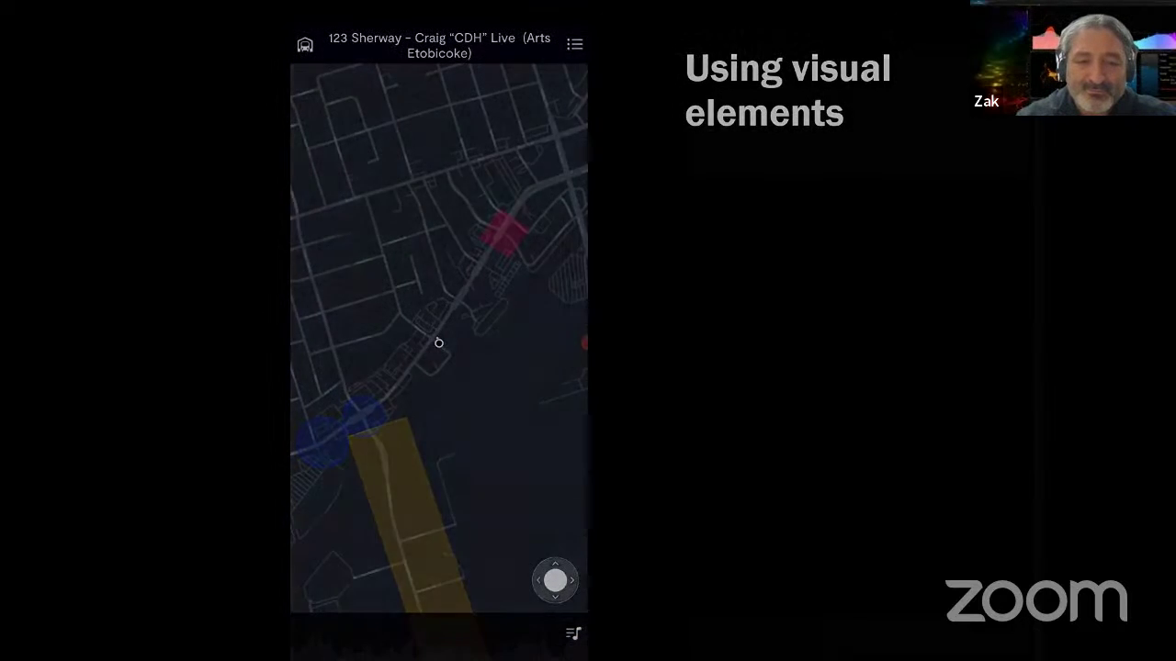
key("Right")
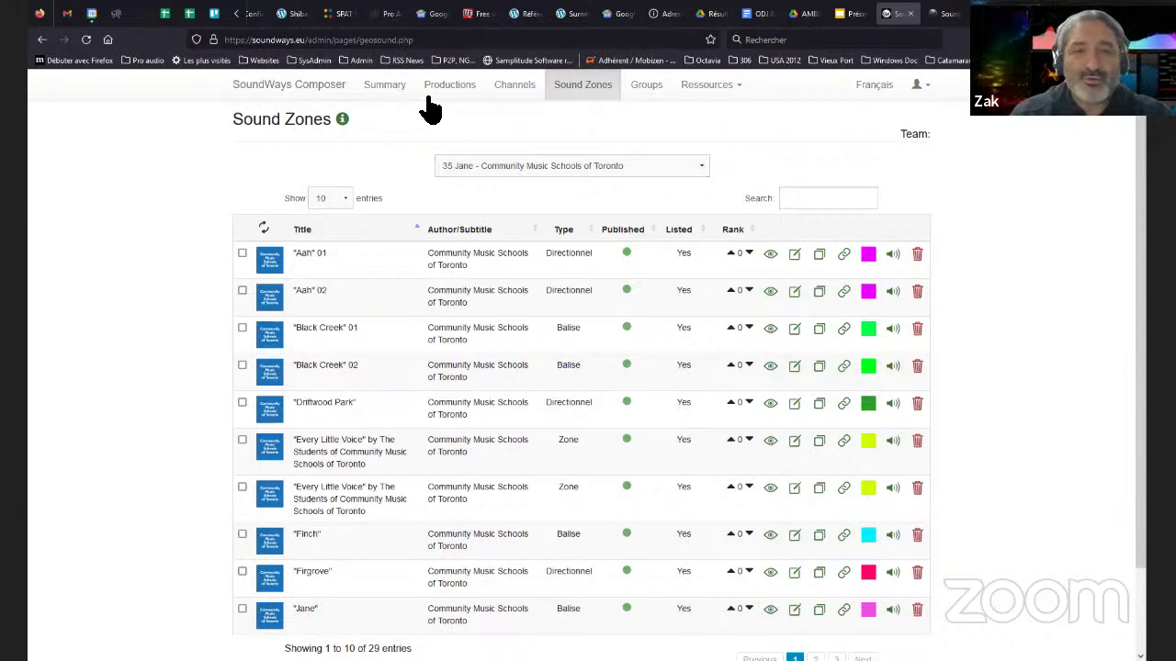
Step: List the channels of the "Real Examples from SoundWays" production and open the first channel for editing
left_click(511, 92)
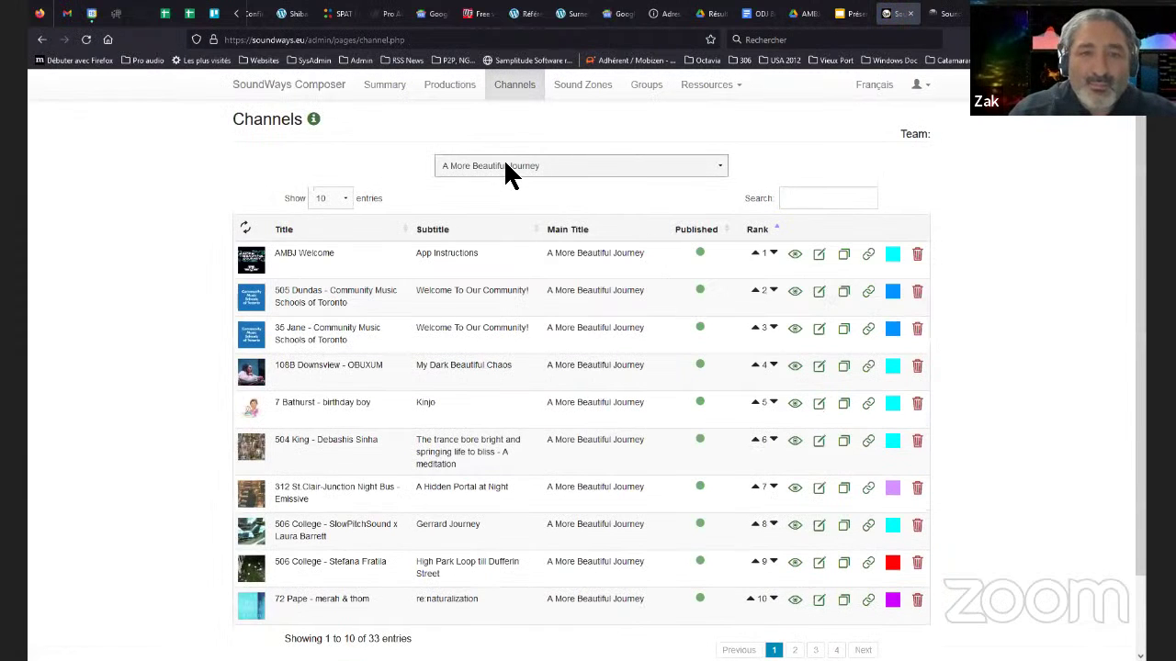
left_click(506, 165)
left_click(507, 201)
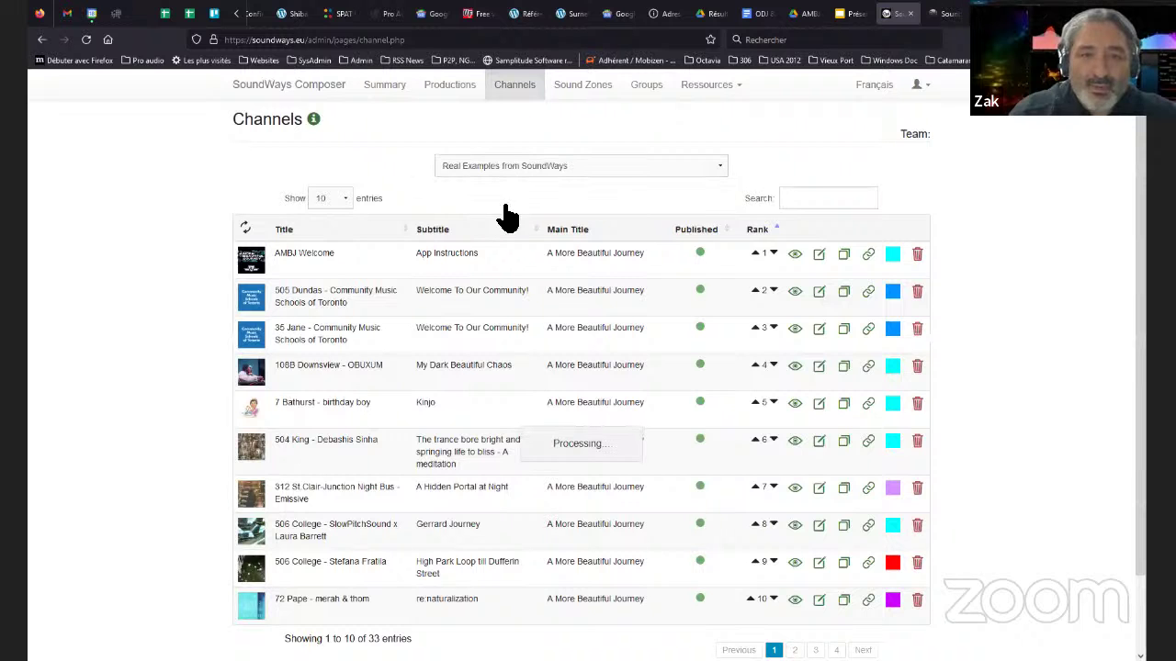
left_click(824, 258)
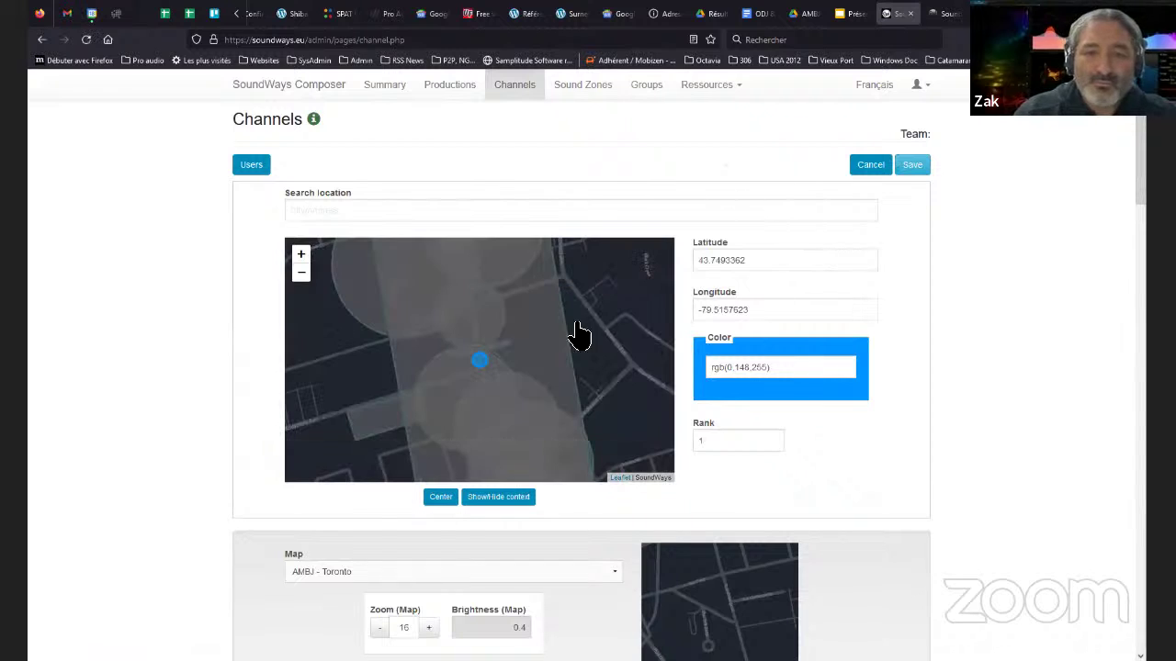
Step: Examine how far the channel's sound zones extend around its centre point on the location map
left_click(300, 278)
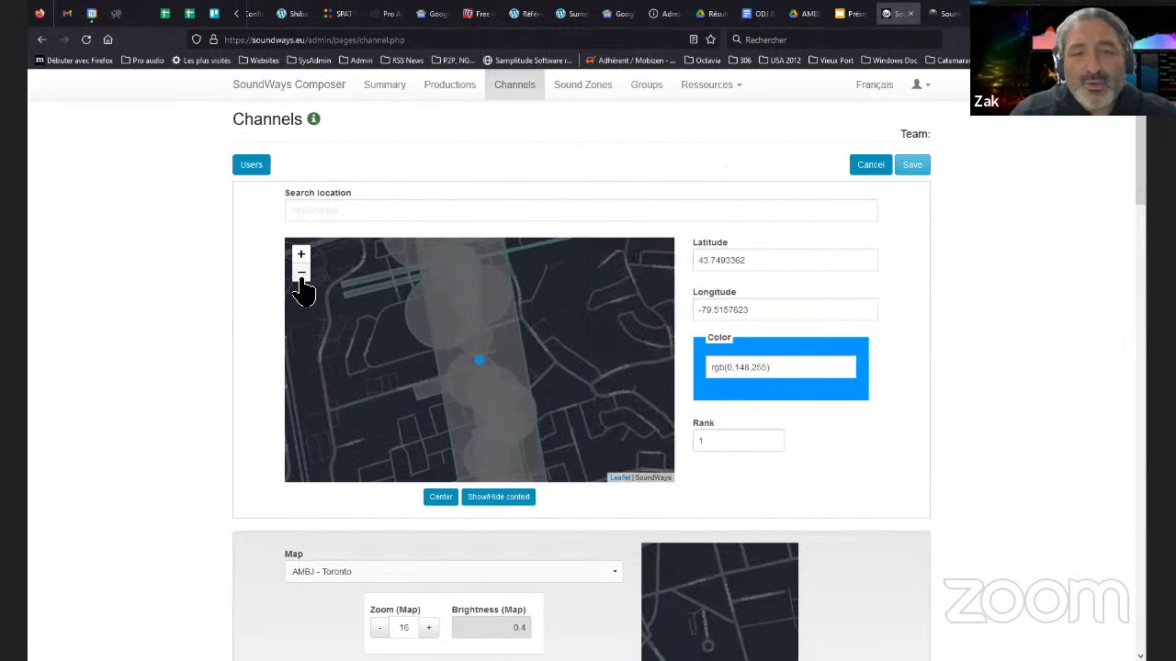
left_click(300, 276)
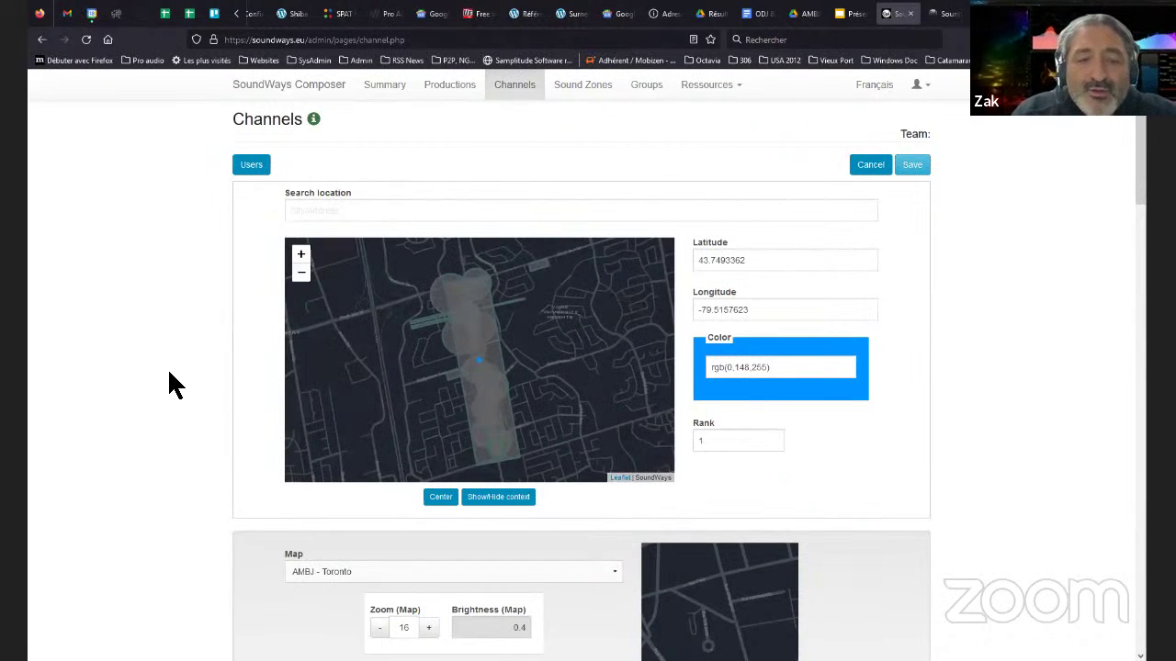
scroll(169, 371, "down", 3)
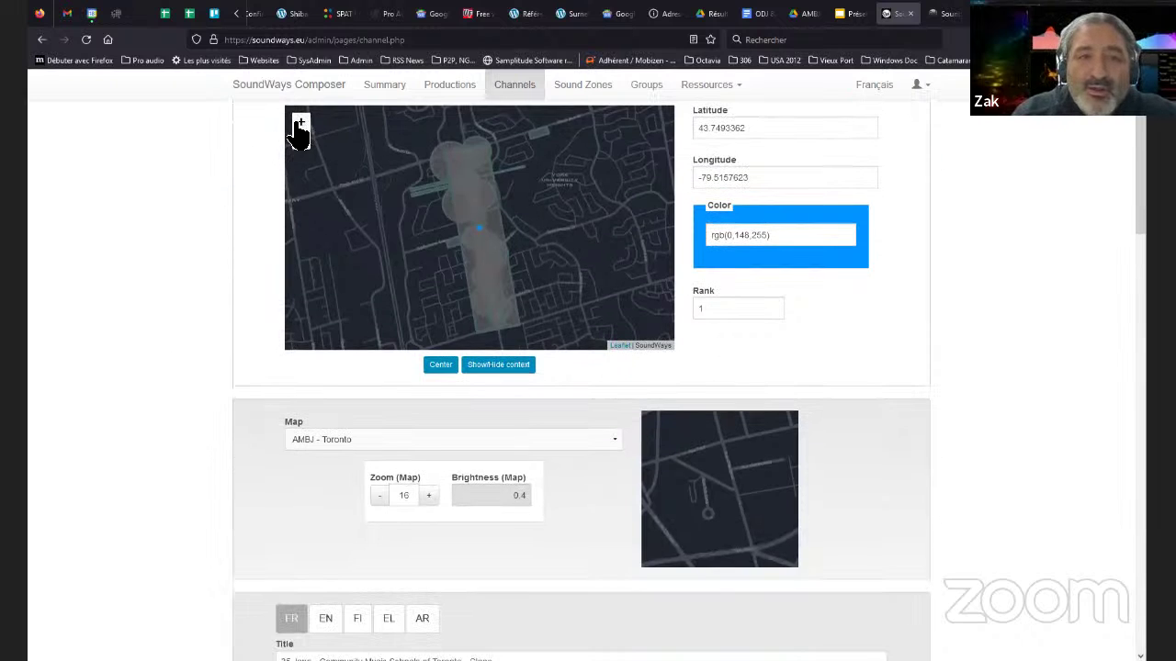
left_click(299, 125)
left_click(300, 125)
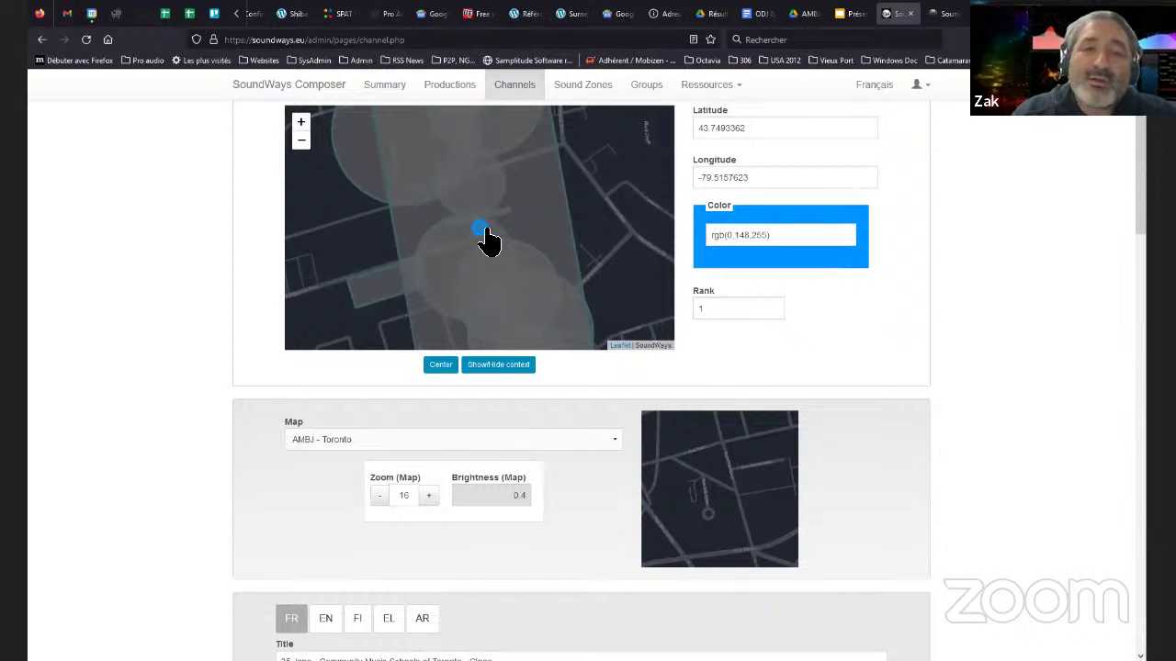
Step: Shift the channel's centre point slightly northwest to about latitude 43.7496, longitude -79.5159
mouse_move(482, 229)
left_mouse_down()
mouse_move(512, 227)
mouse_move(441, 227)
mouse_move(493, 214)
mouse_move(476, 221)
left_mouse_up()
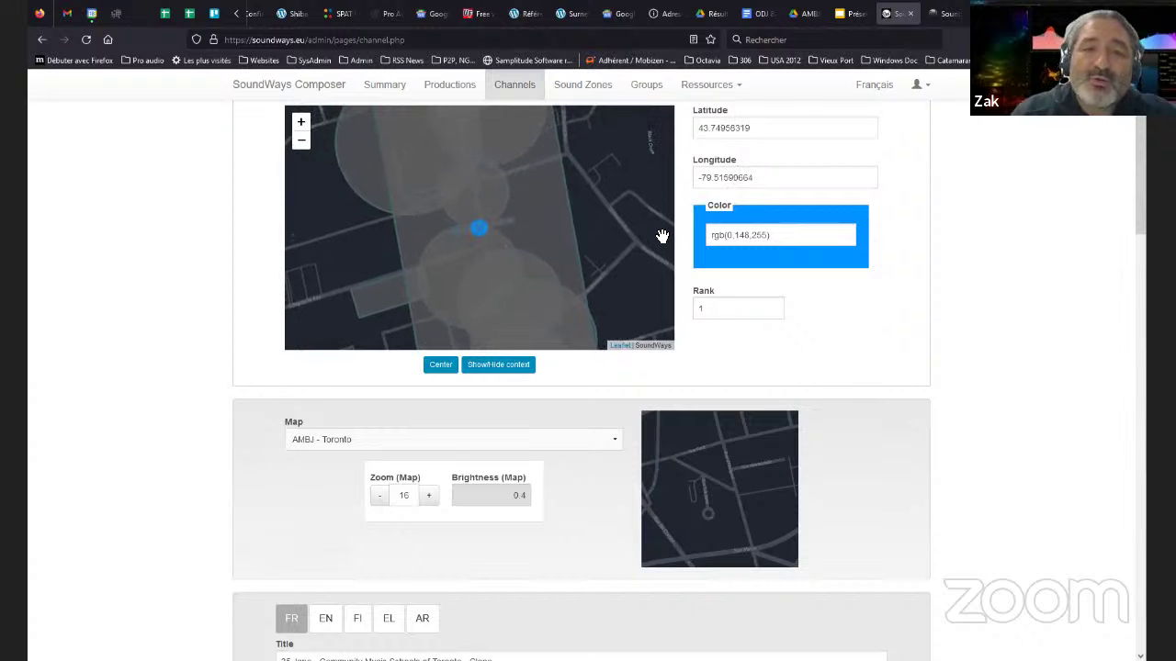
scroll(632, 181, "up", 3)
scroll(632, 181, "down", 8)
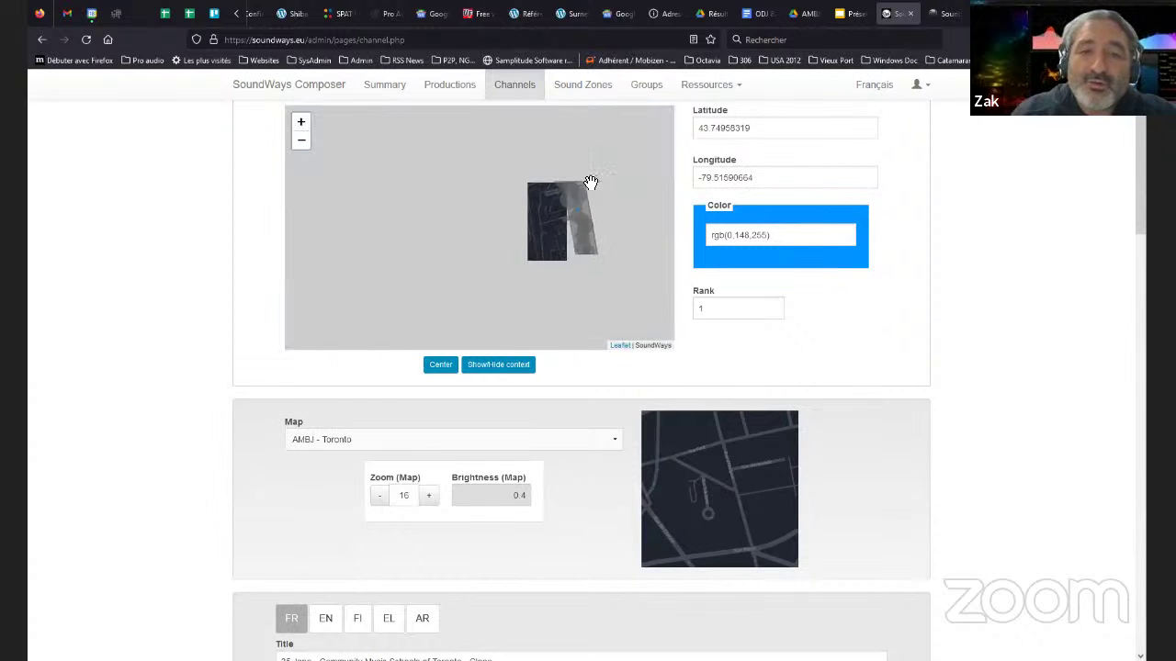
scroll(591, 180, "up", 3)
Step: List the sound zones of the channel "35 Jane - Community Music Schools of Toronto - Clone"
left_click(576, 89)
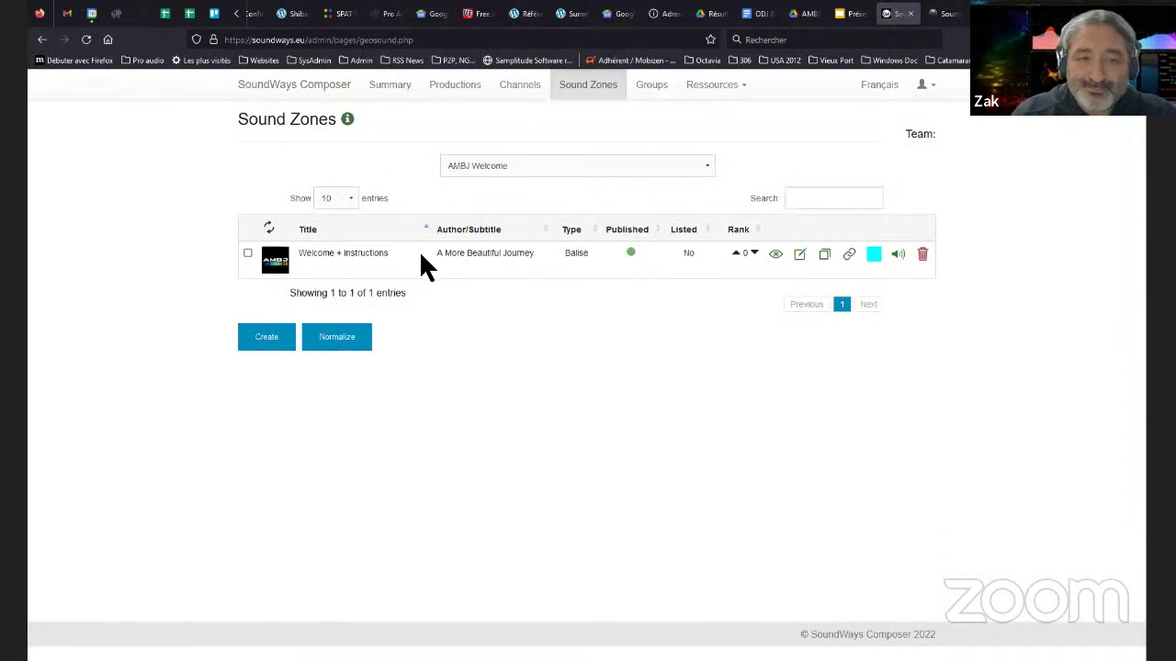
left_click(494, 162)
scroll(510, 266, "down", 3)
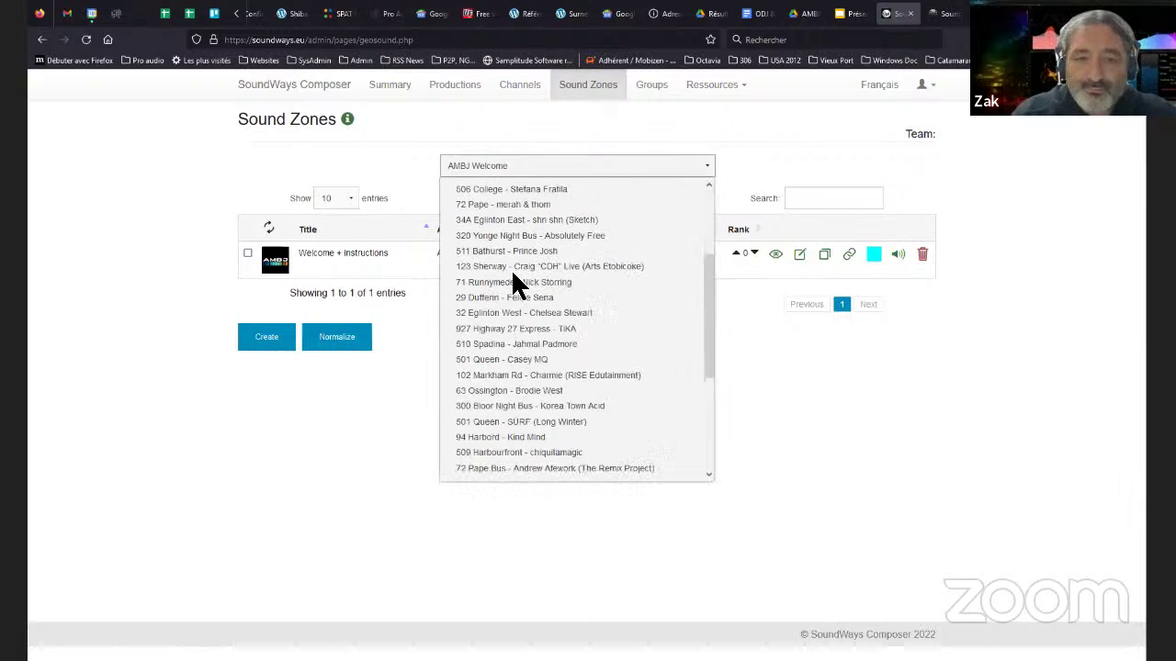
scroll(514, 284, "down", 5)
left_click(475, 401)
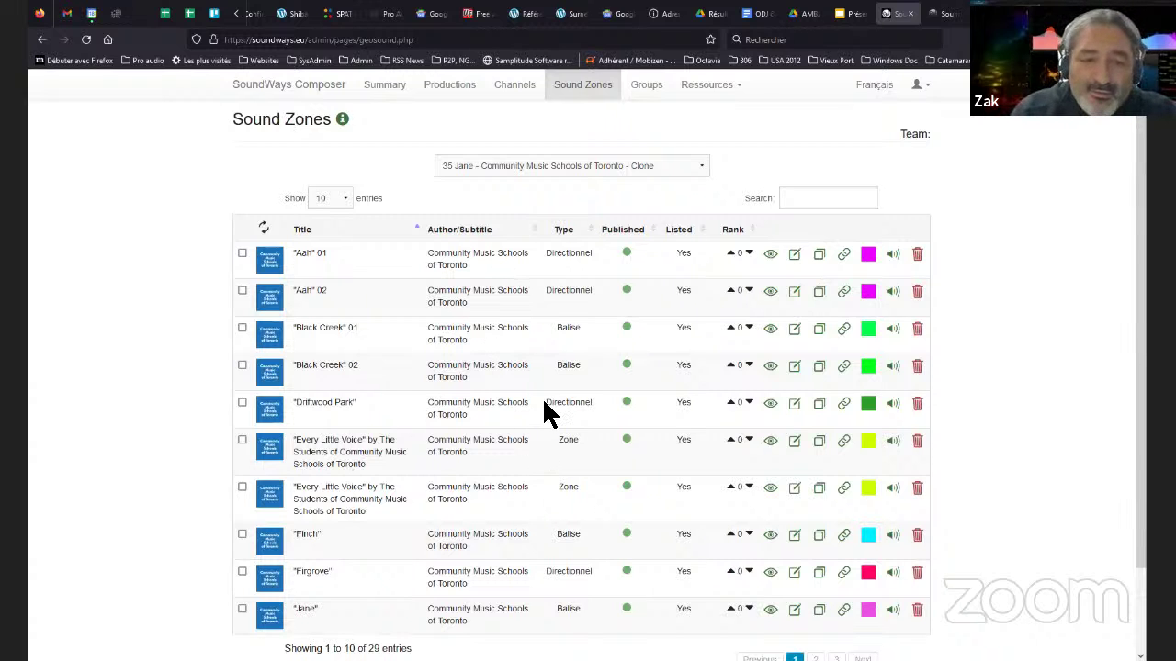
Step: Open the "Finch" sound zone, review the available sound diffusion types, and close it without saving
left_click(797, 536)
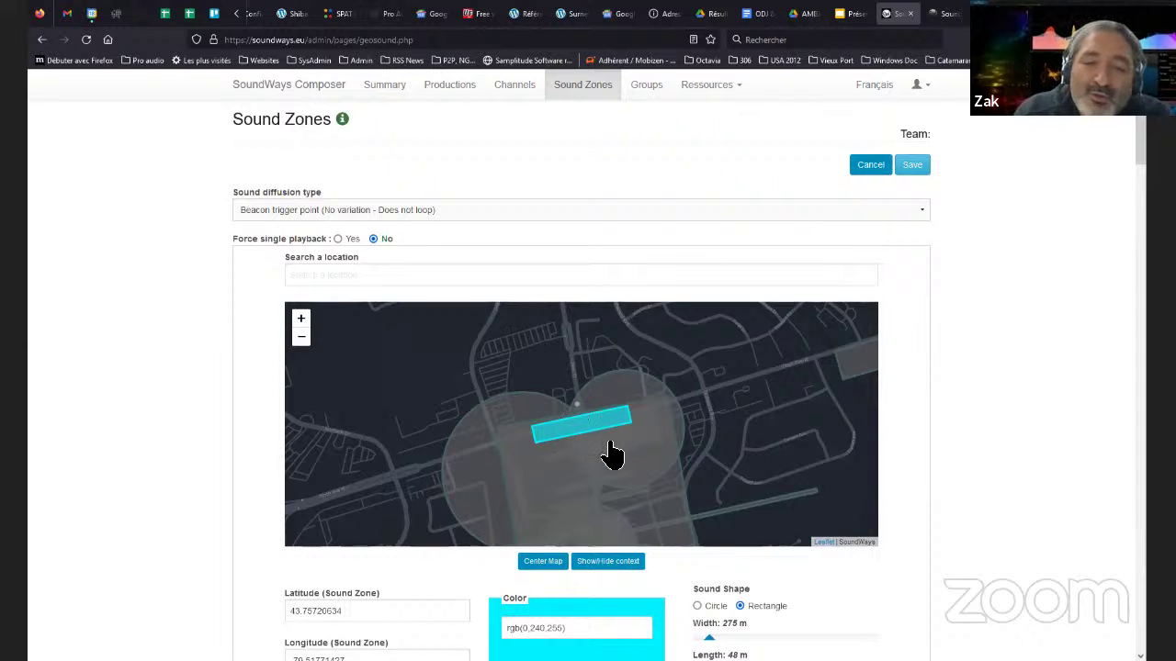
left_click(452, 210)
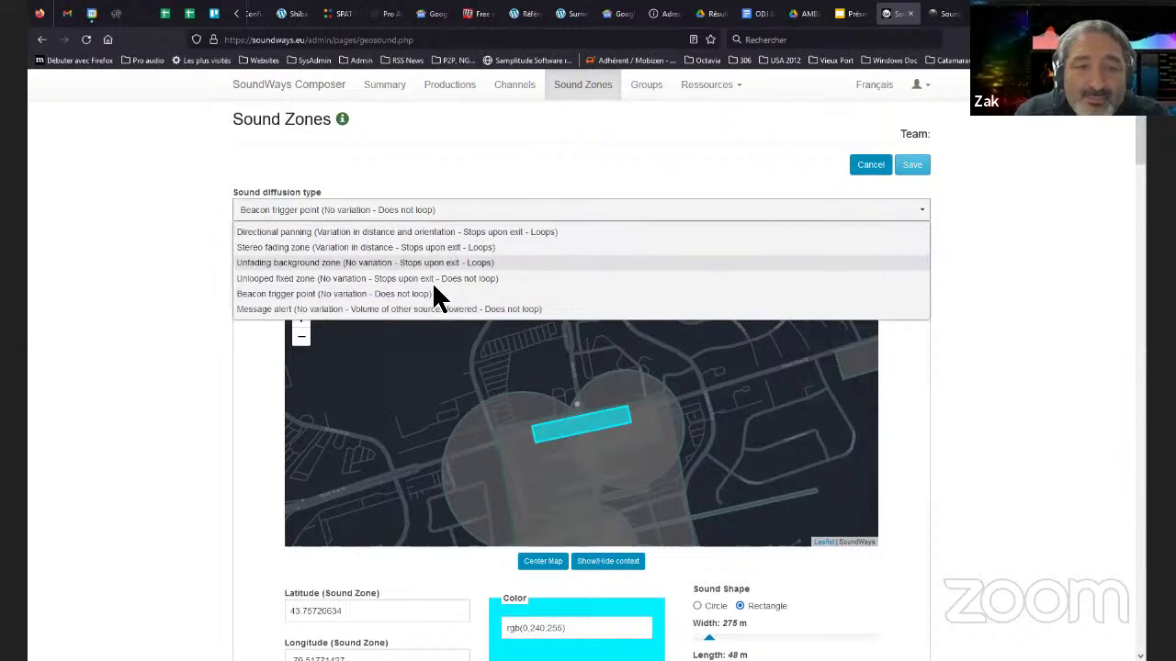
left_click(418, 208)
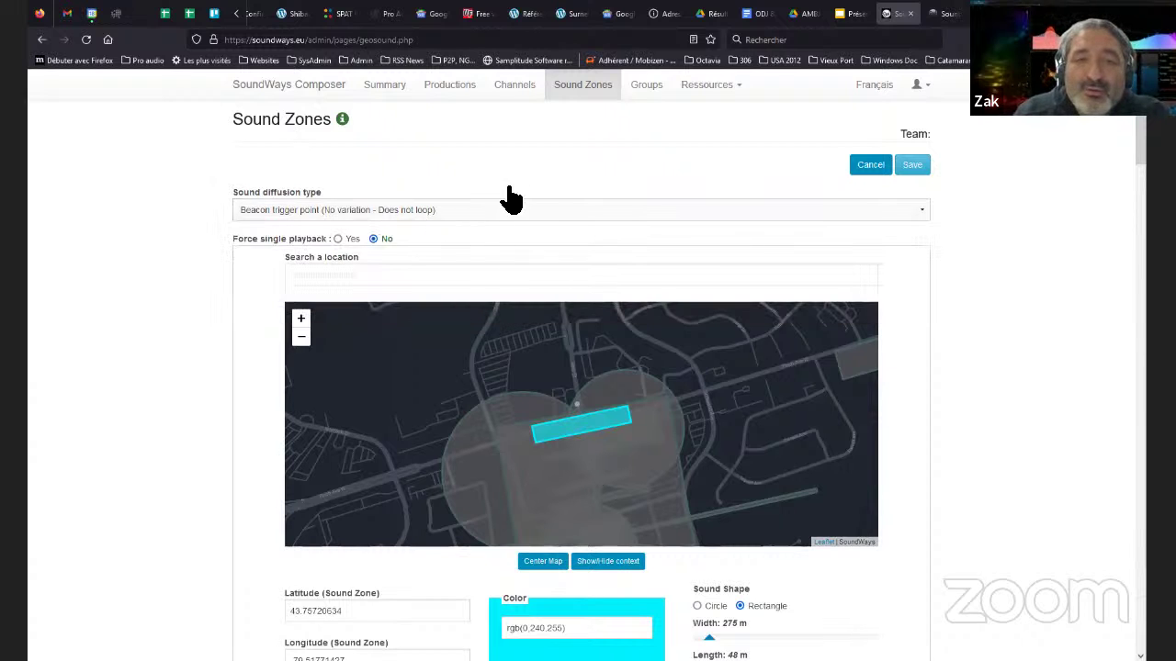
left_click(873, 167)
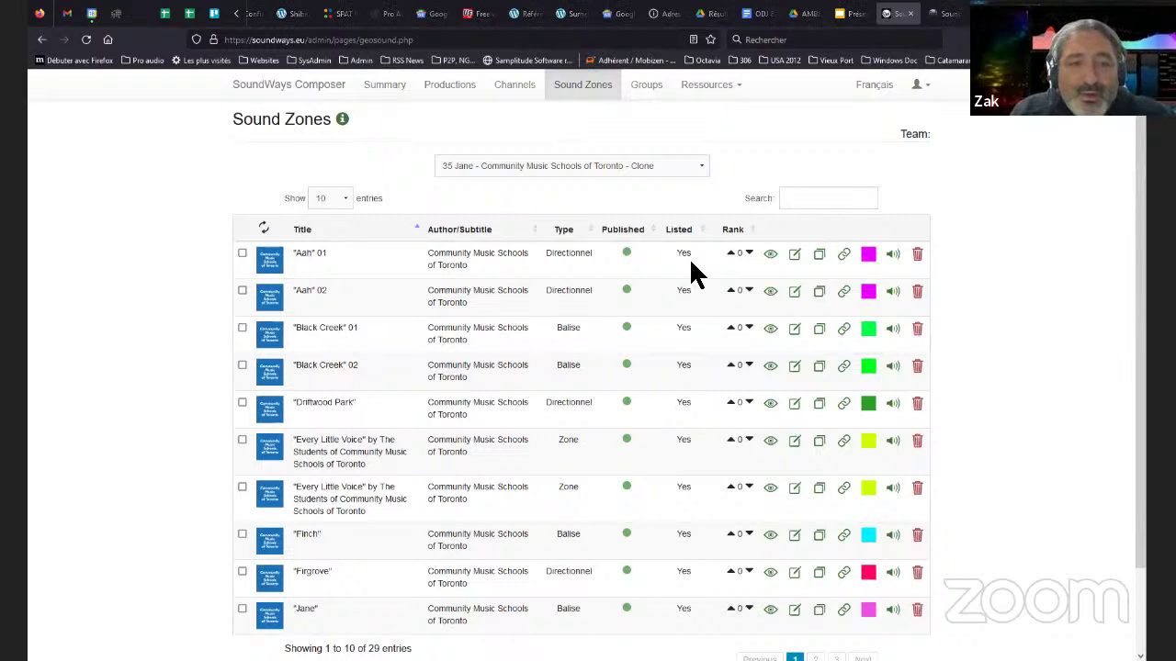
Step: Review the map and diffusion settings of the "Aah" 02 sound zone and close it without saving
left_click(794, 290)
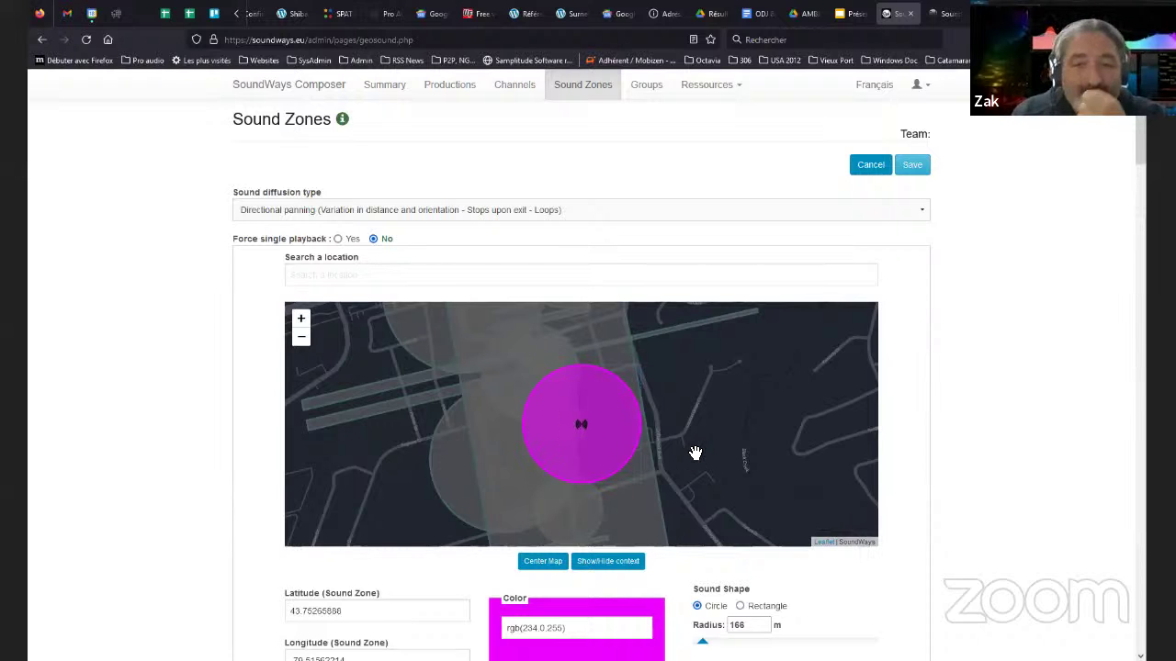
scroll(698, 438, "down", 1)
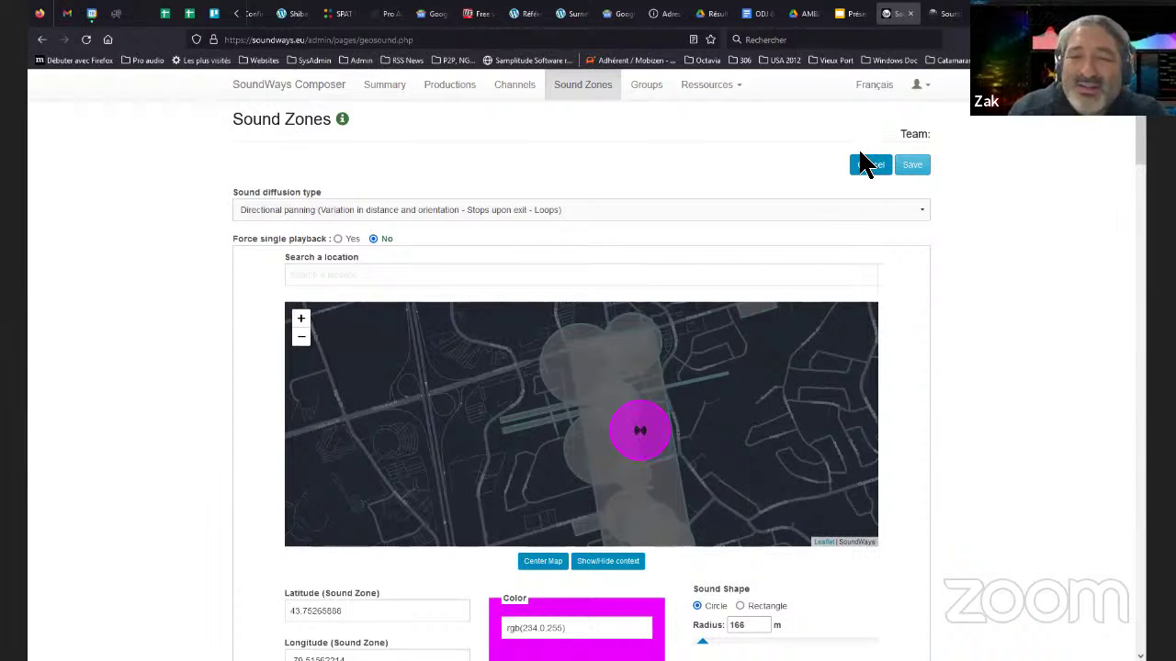
left_click(865, 166)
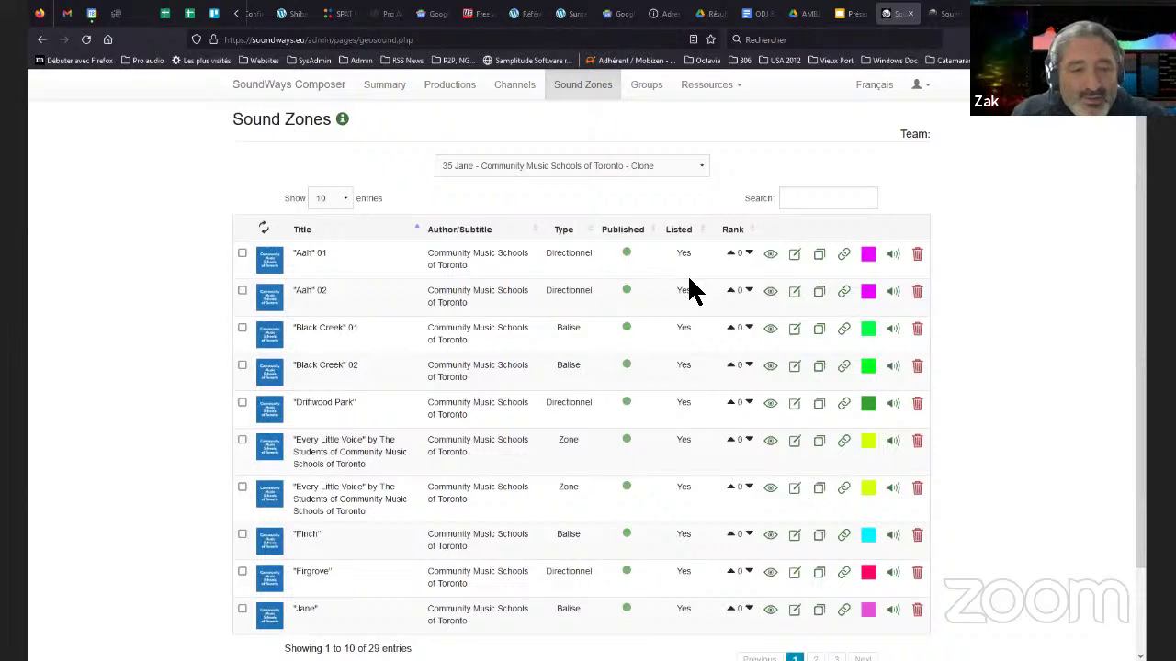
Step: Review the first "Every Little Voice" sound zone's diffusion type and map area, leaving it without saving
scroll(563, 418, "down", 1)
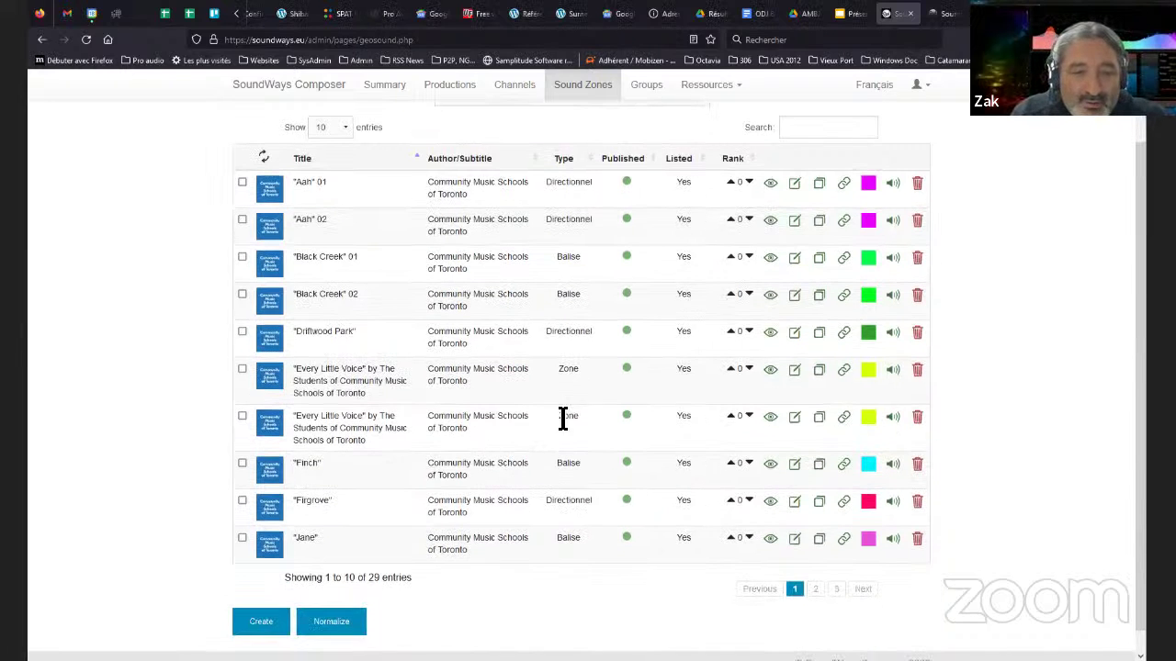
left_click(792, 371)
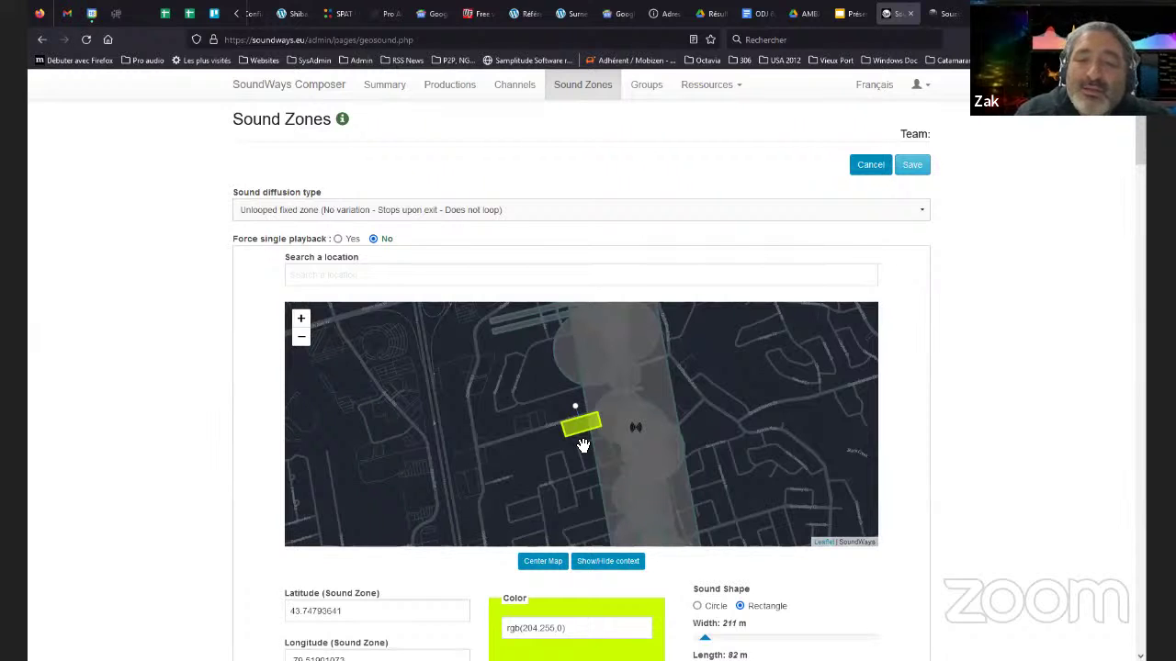
left_click(870, 165)
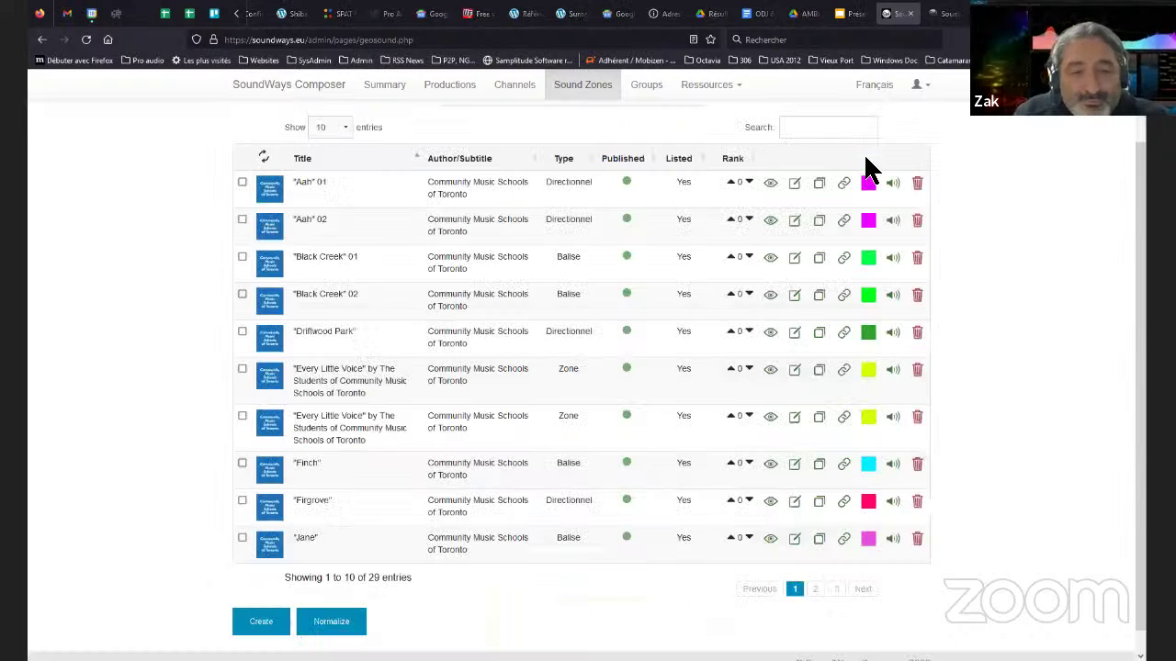
Step: Open the "Sonic River" sound zone from the third page of entries and view its whole area on the map
left_click(836, 589)
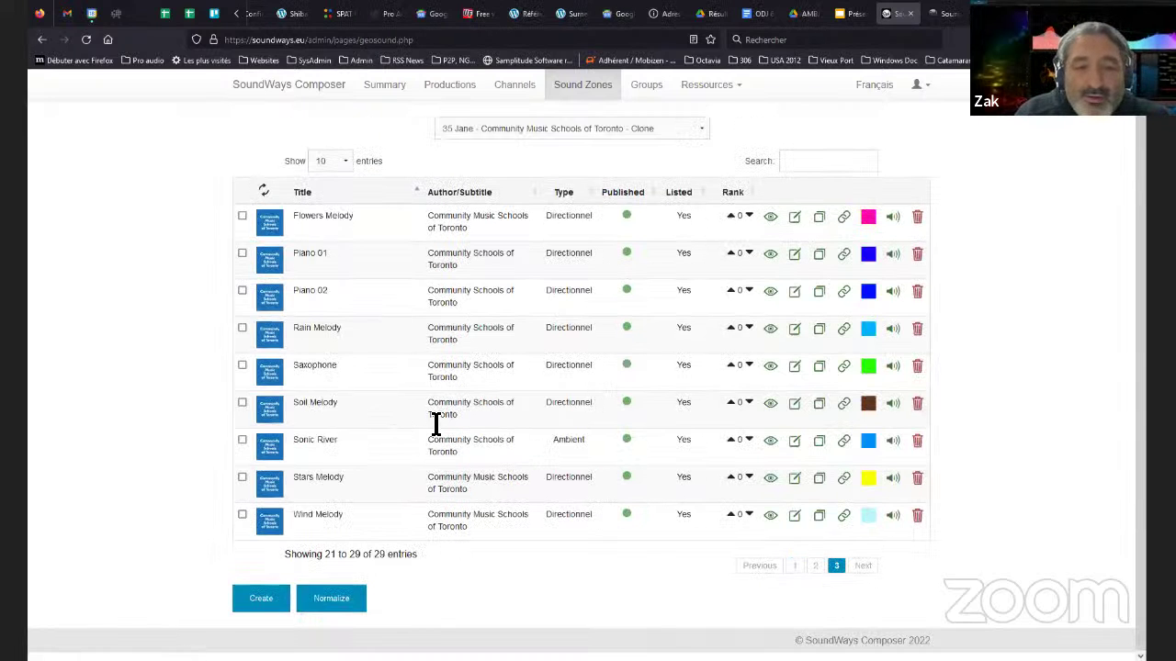
left_click(794, 441)
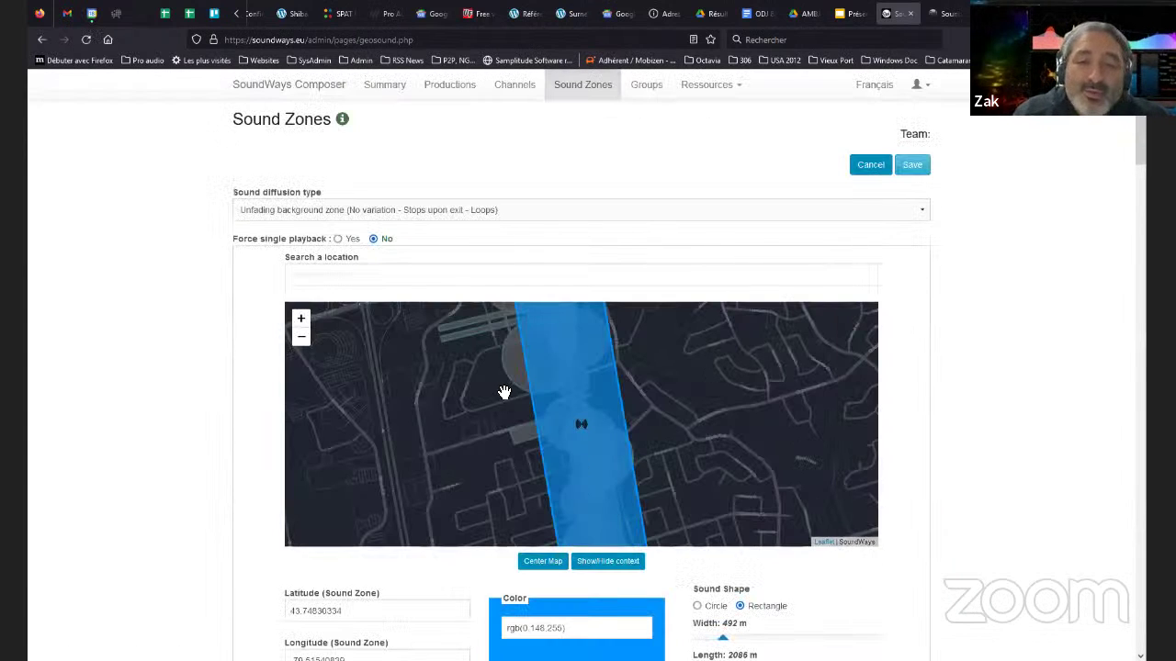
left_click(300, 337)
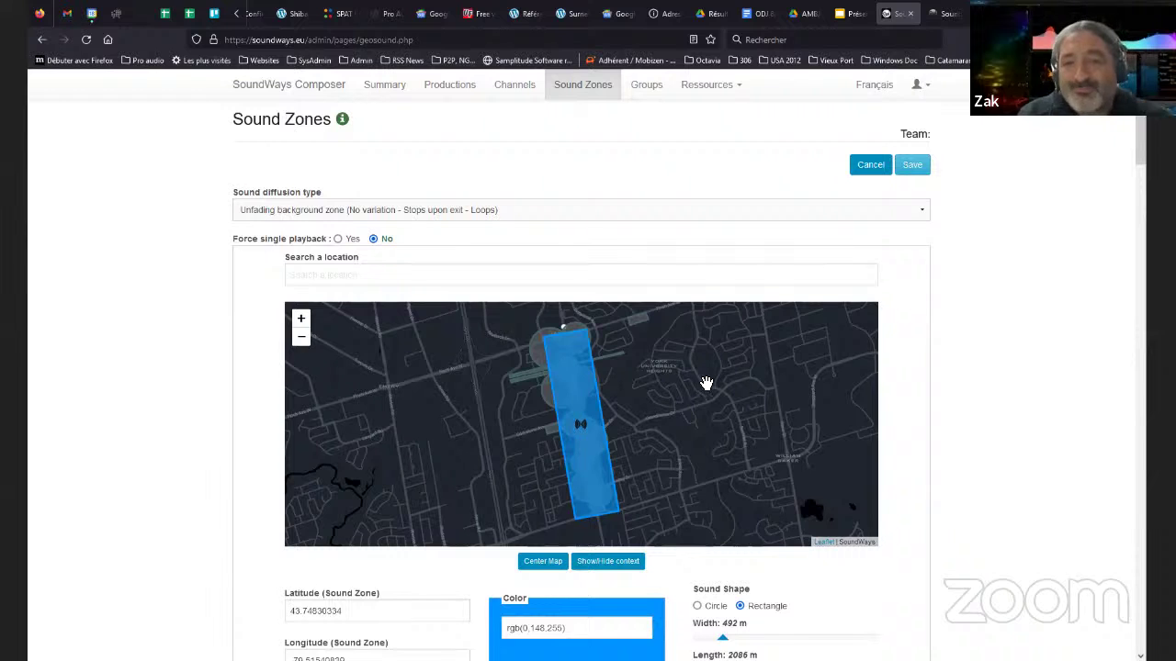
Step: Examine the "Sonic River" zone's shape, coordinates, description, link and picture settings, and return to the channel list
scroll(499, 147, "down", 3)
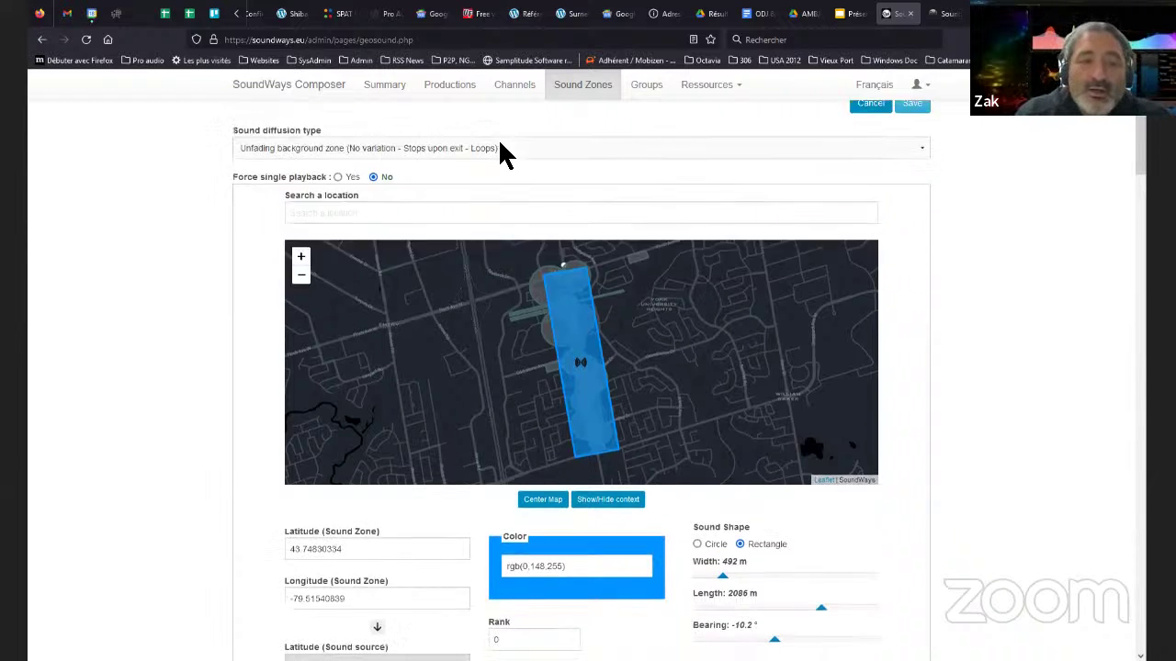
scroll(503, 147, "down", 5)
scroll(178, 388, "down", 5)
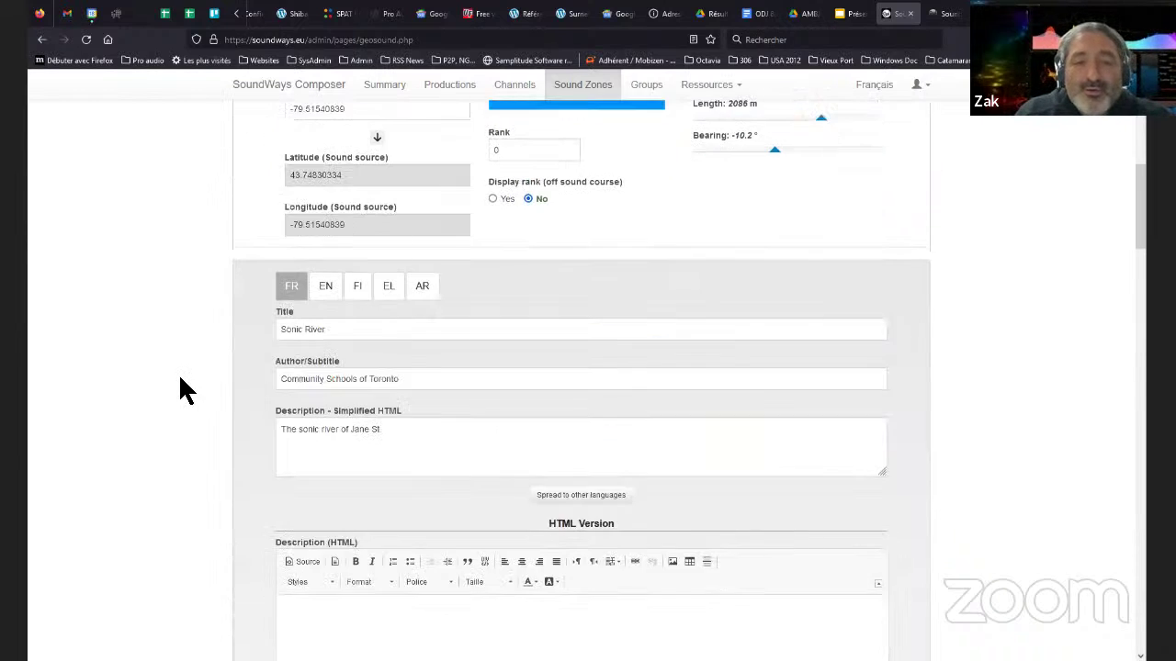
scroll(181, 390, "up", 3)
scroll(180, 381, "up", 6)
scroll(189, 396, "down", 1)
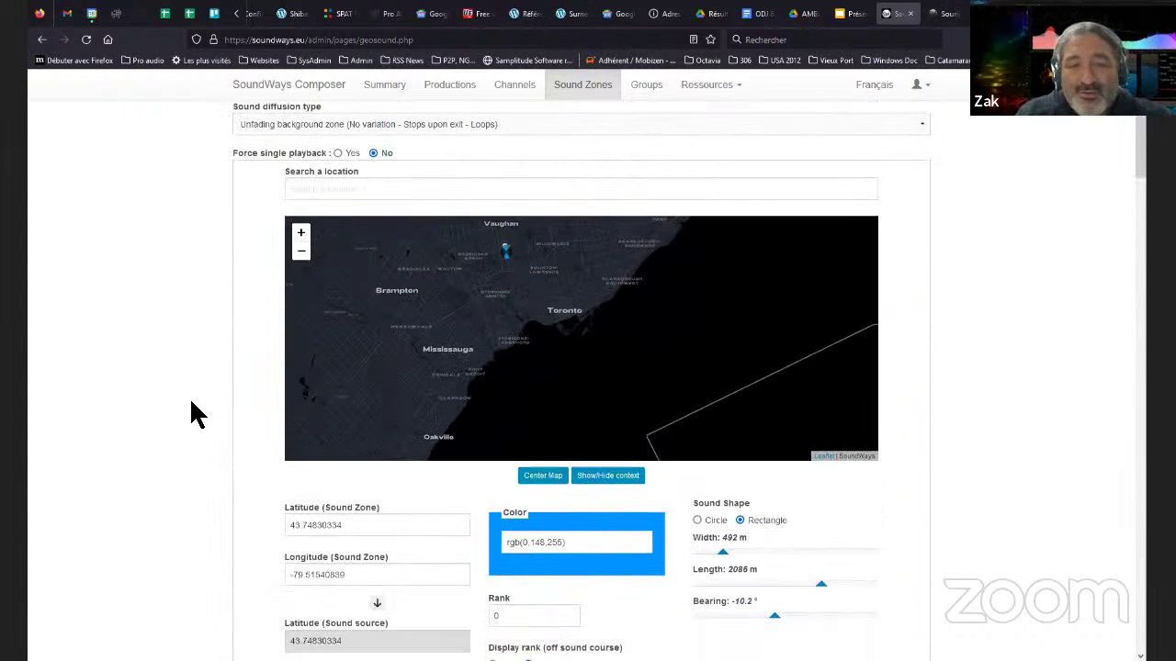
left_click(300, 226)
scroll(160, 311, "down", 2)
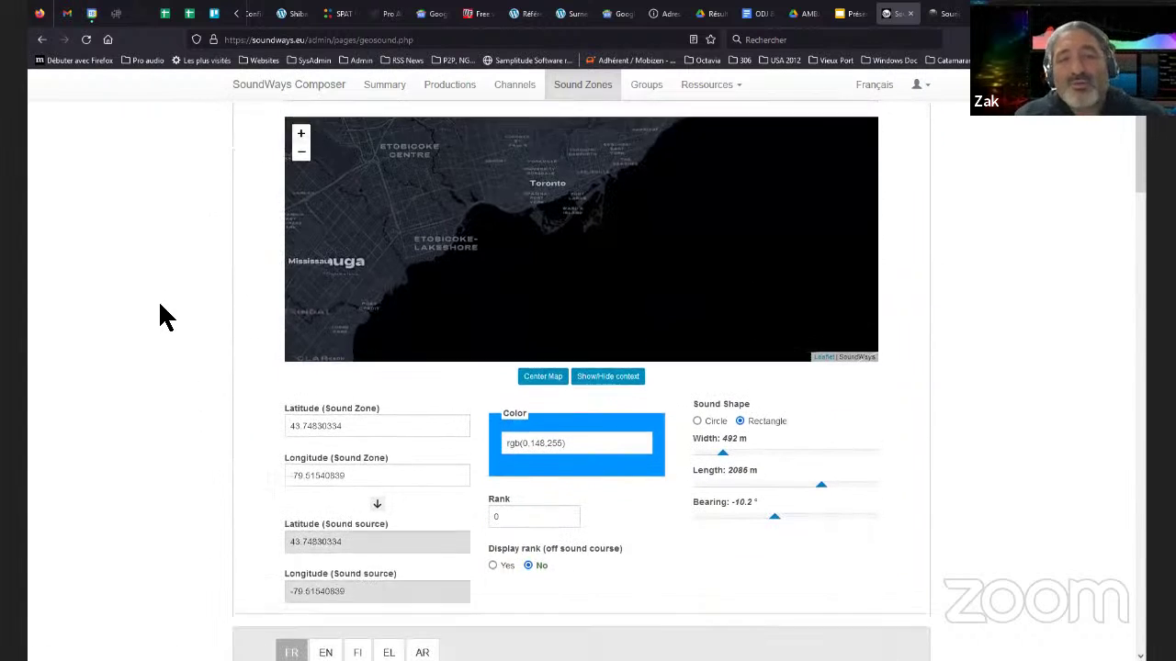
scroll(159, 306, "down", 10)
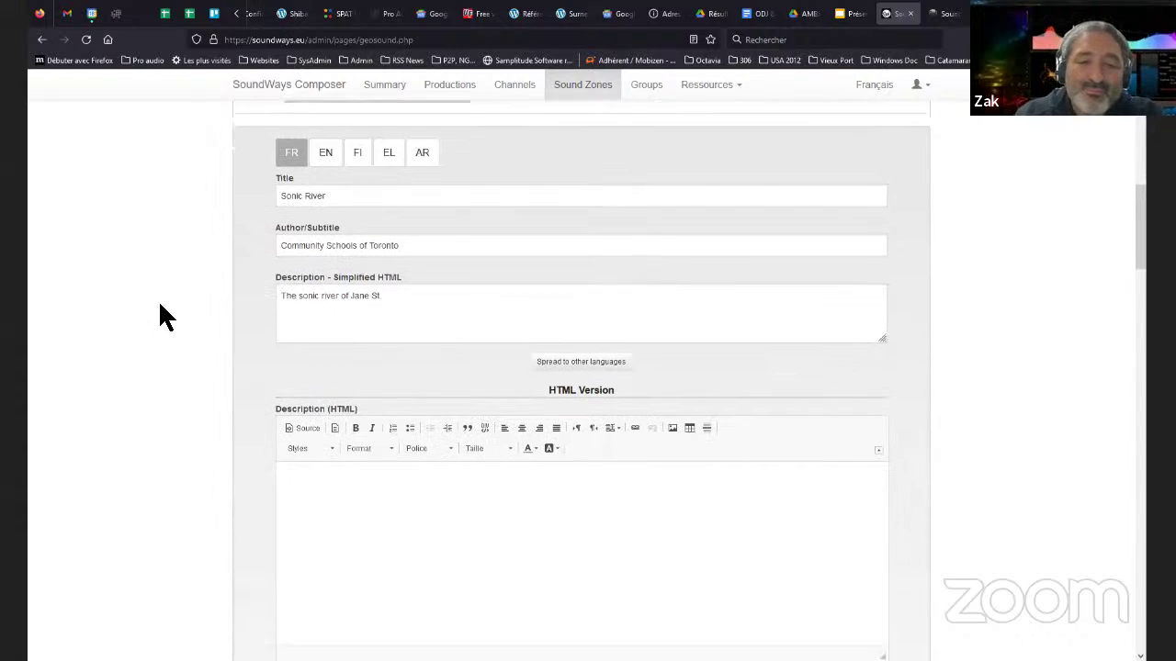
scroll(160, 317, "down", 3)
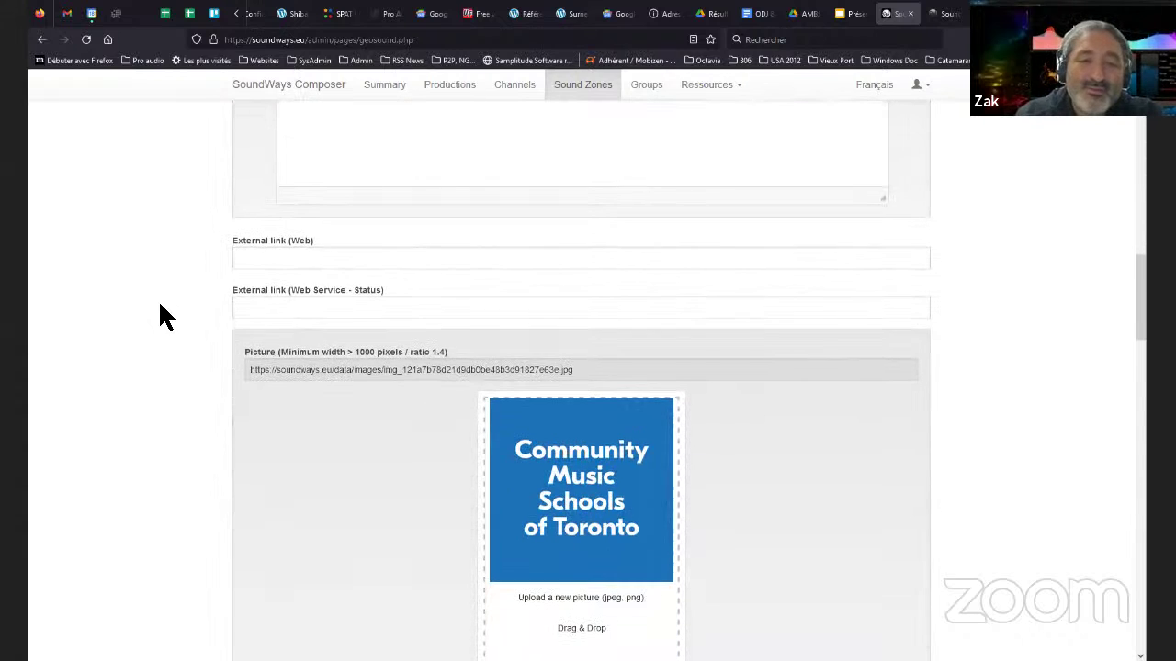
scroll(160, 316, "up", 2)
scroll(344, 309, "up", 2)
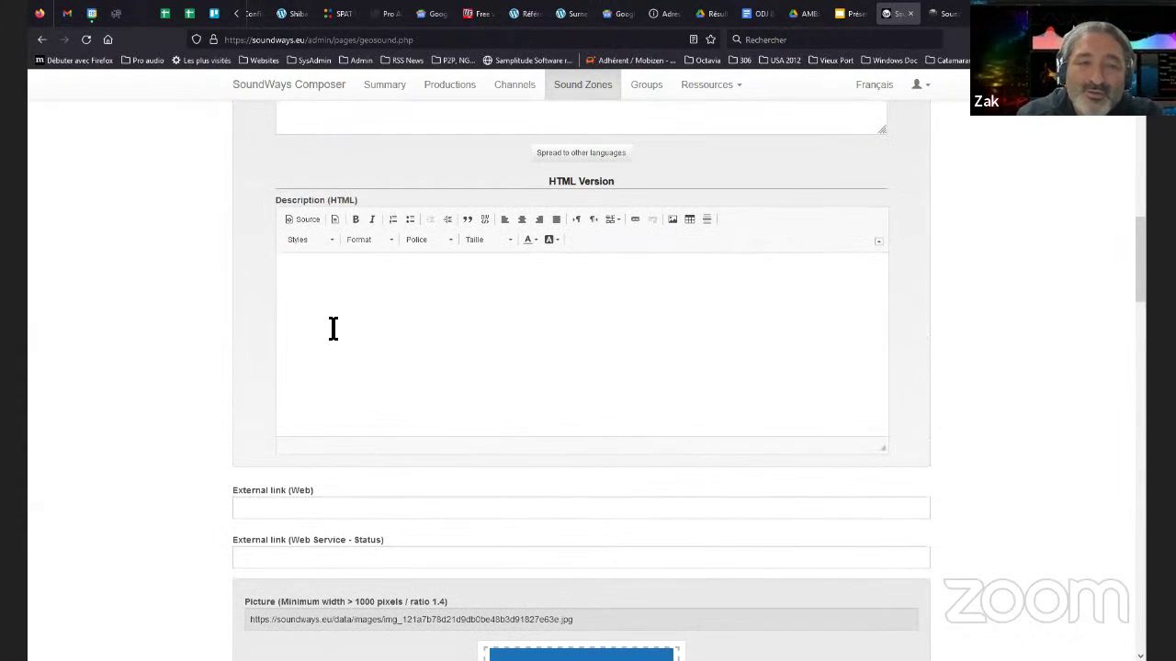
scroll(201, 324, "up", 10)
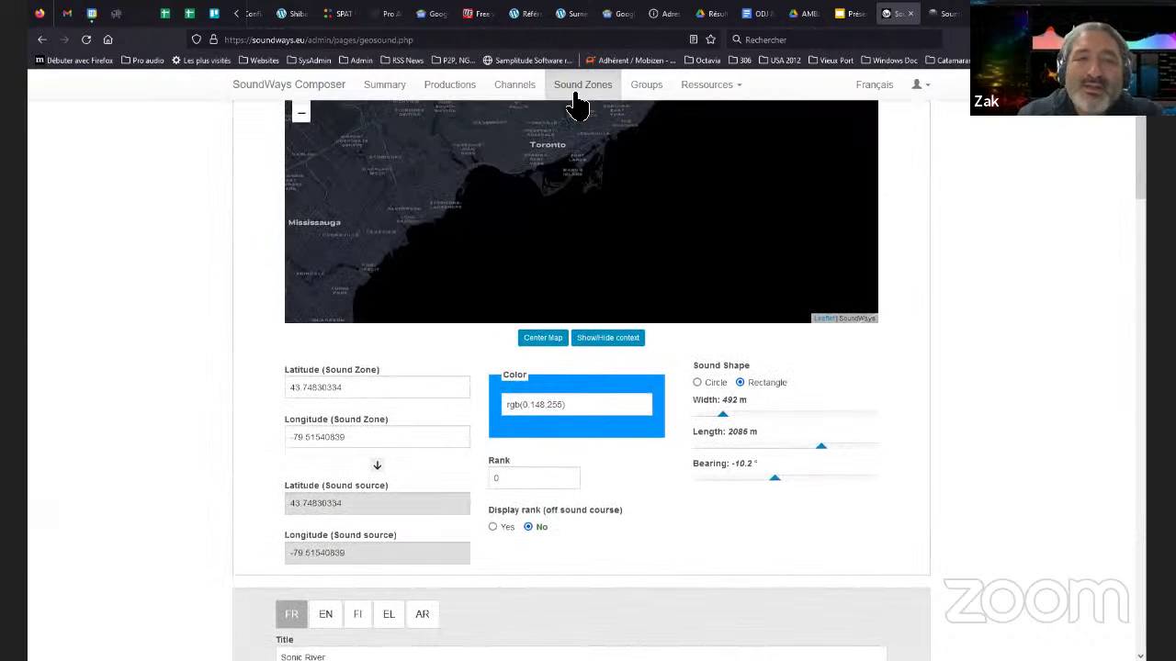
left_click(531, 95)
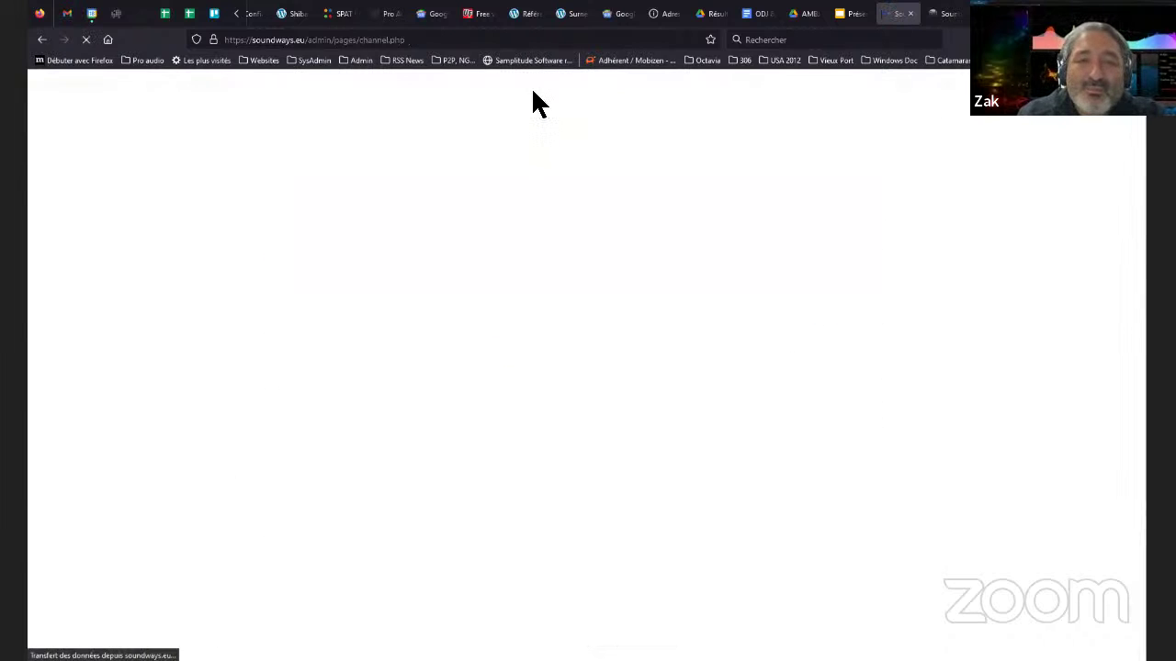